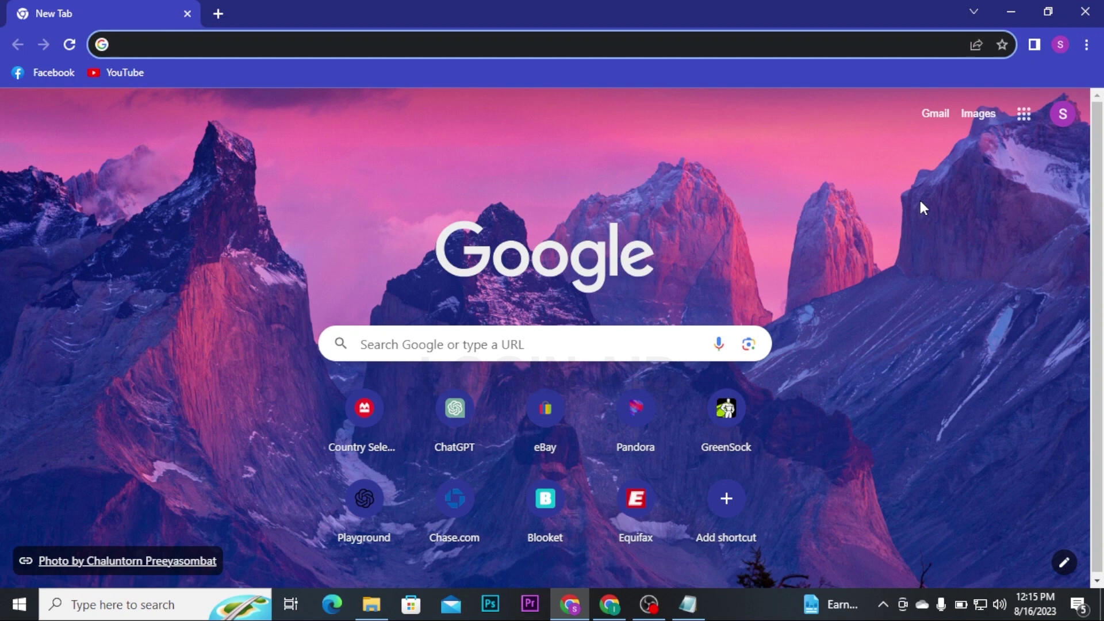
Step: Search Google for 'flair ai' and open the Flair AI homepage from the results
text(flair ai)
key(Return)
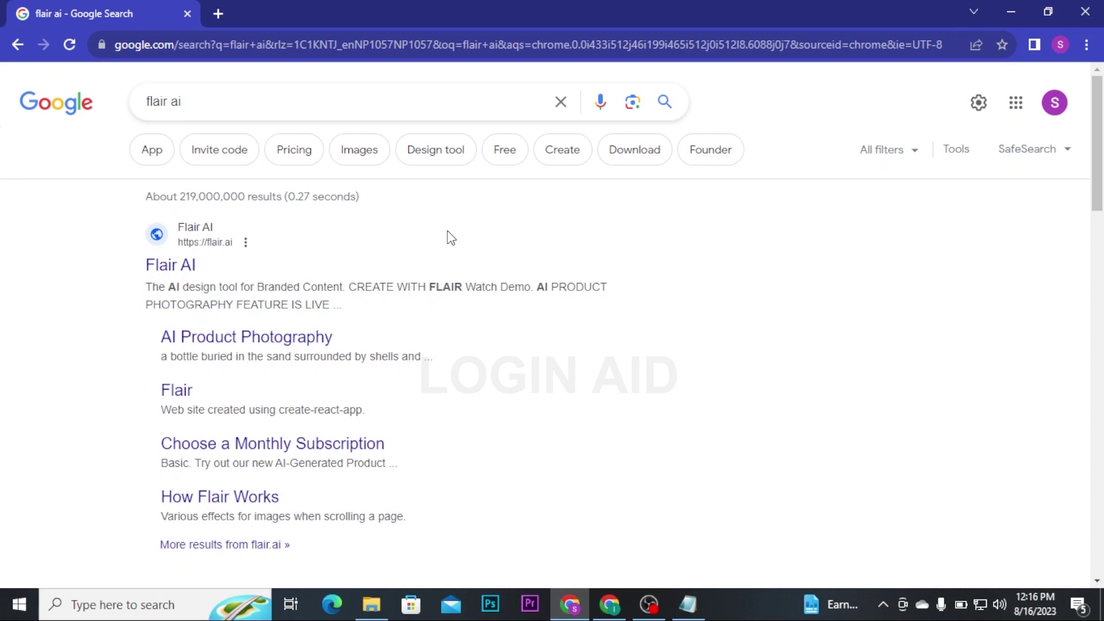
click(187, 268)
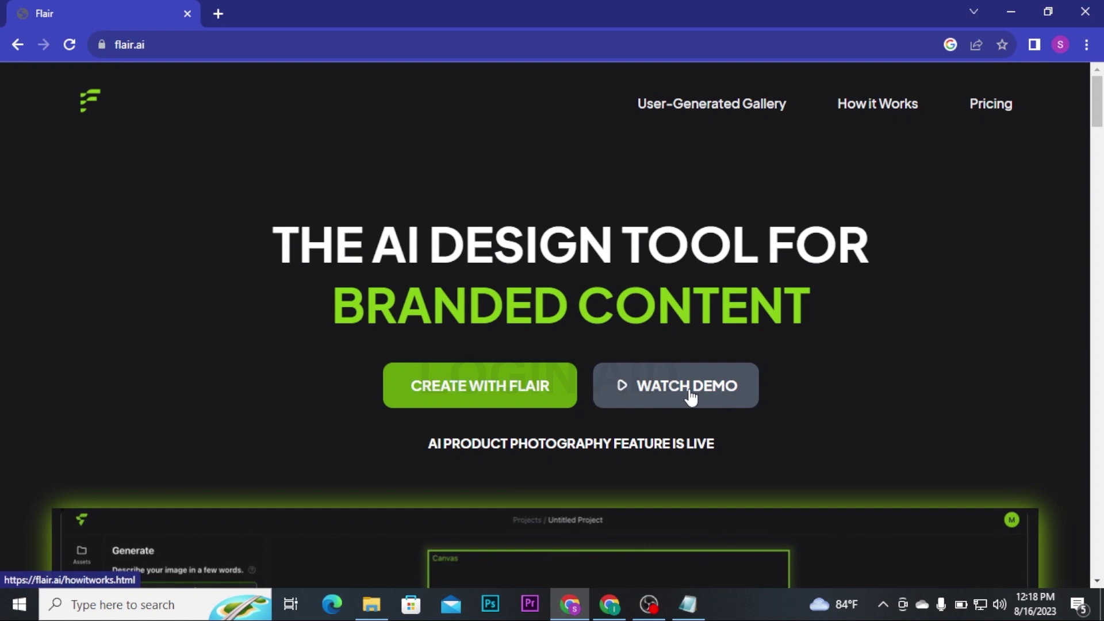
Step: Scroll through the flair.ai homepage demo, then go to the Flair app's Get Started sign-in page
scroll(512, 345, down, 3)
scroll(626, 299, up, 3)
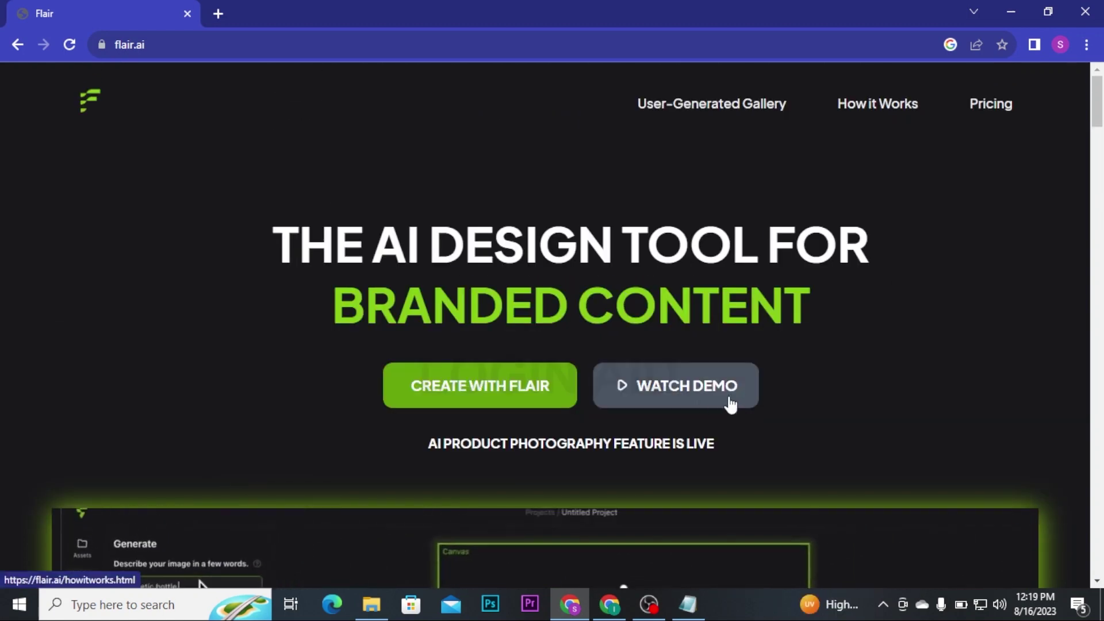
scroll(899, 328, down, 3)
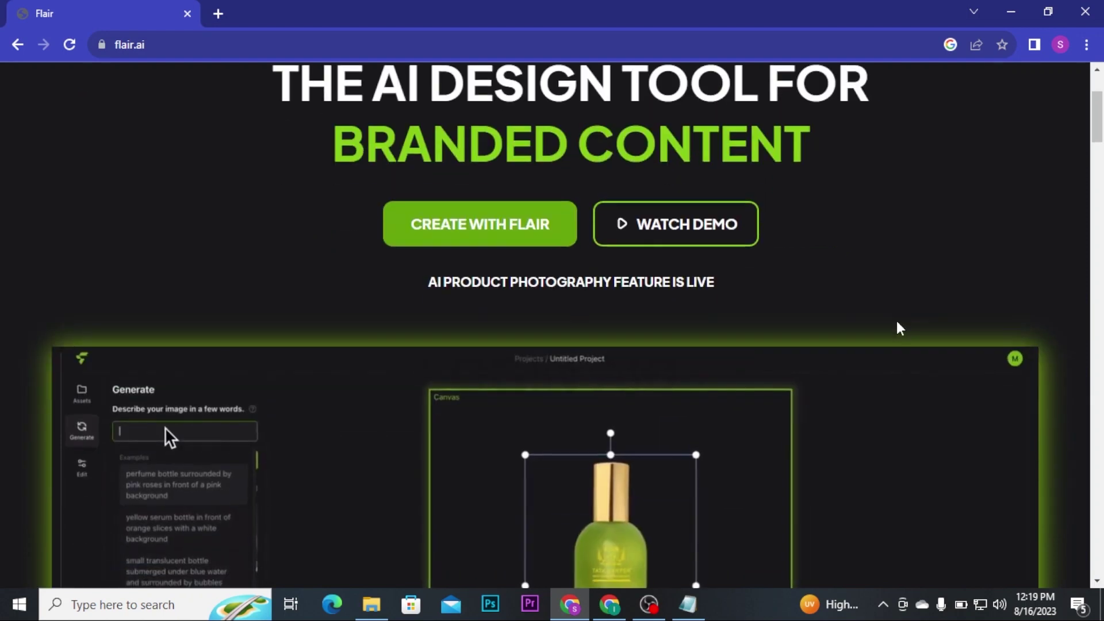
scroll(609, 356, up, 2)
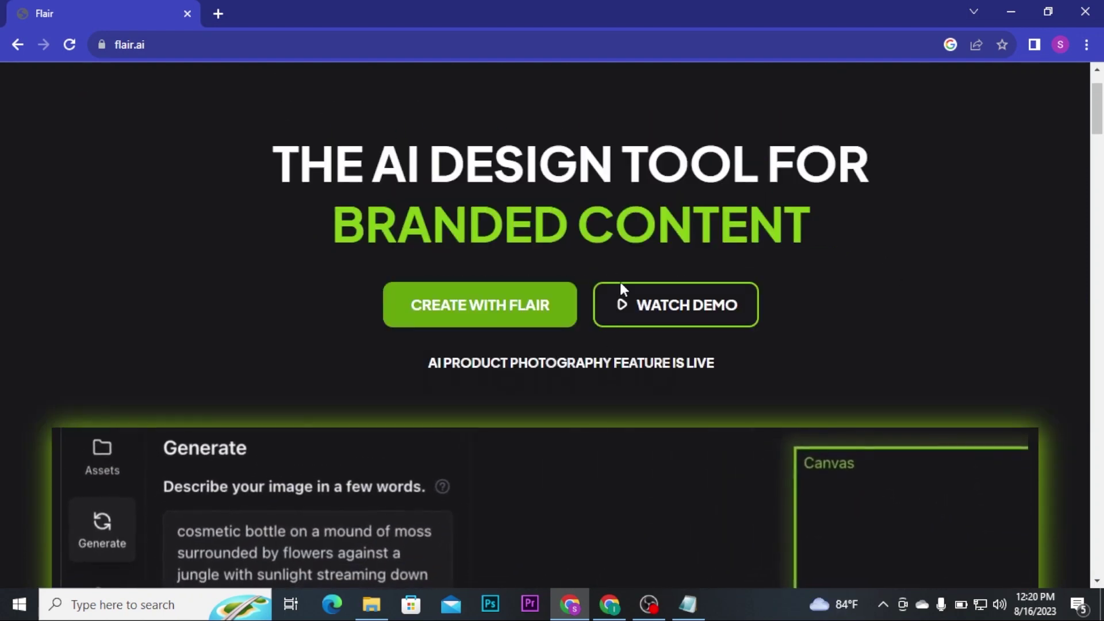
click(509, 314)
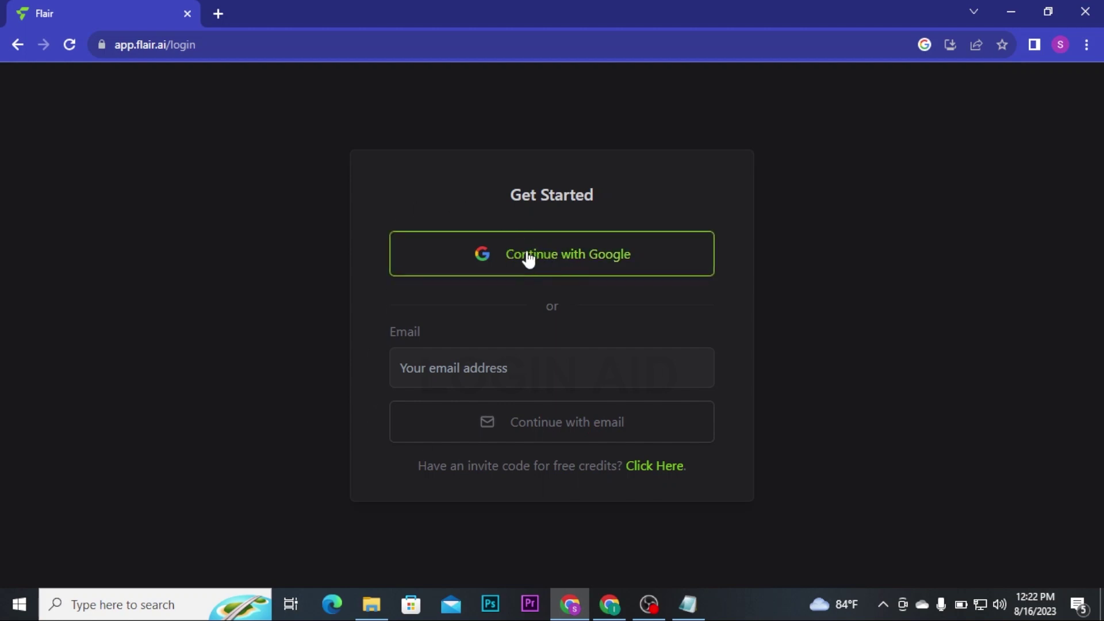
Step: Sign in to Flair AI with Google, choosing the account to use
click(566, 263)
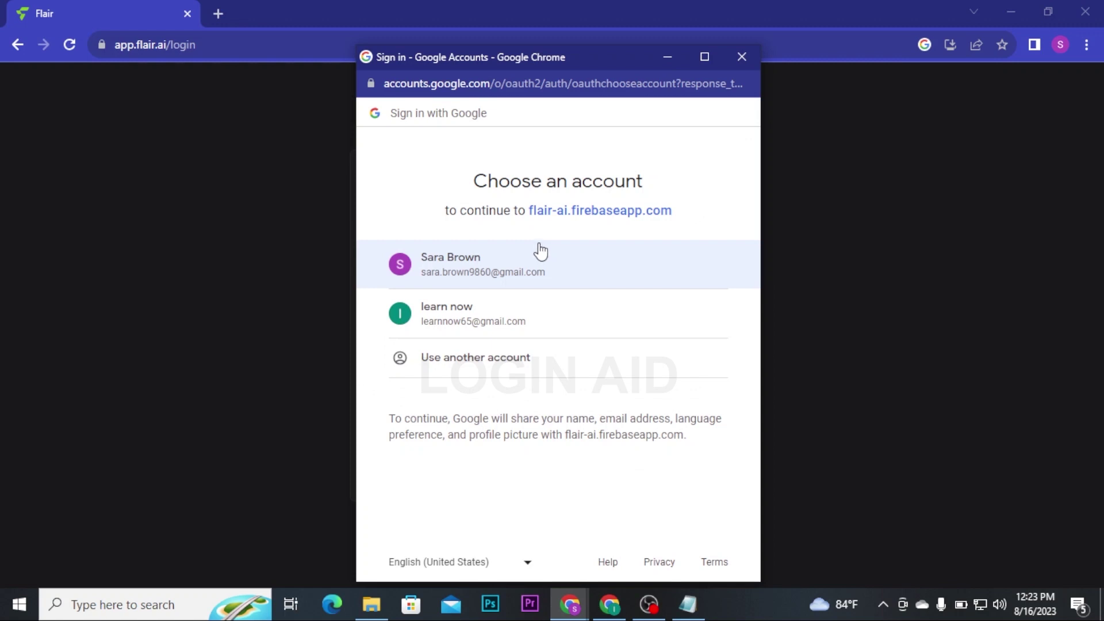
click(538, 253)
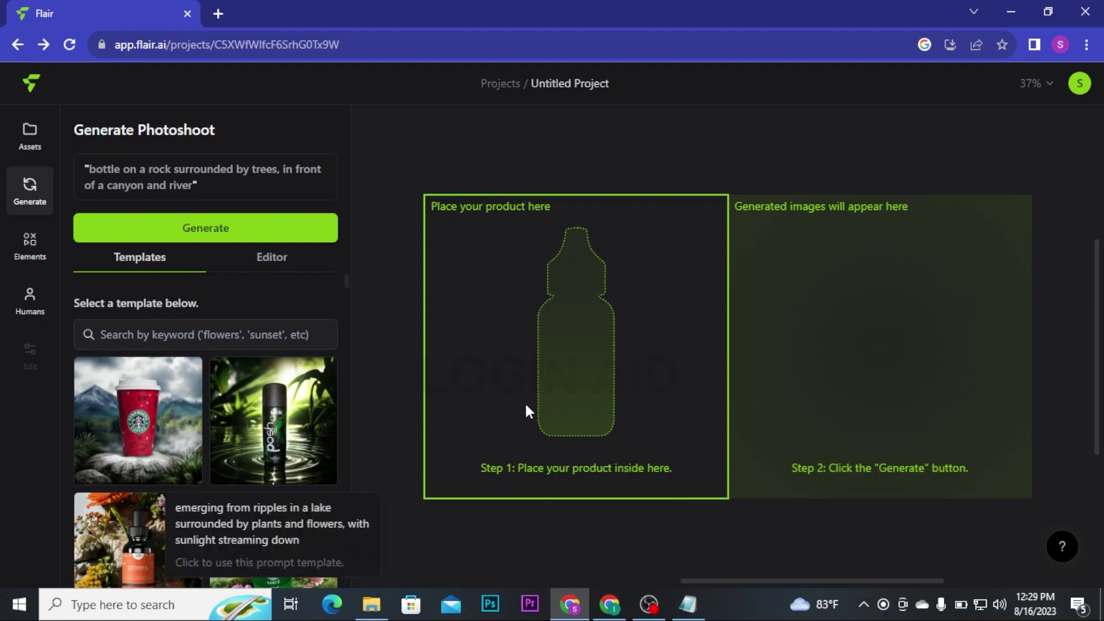
Step: Drag the green Balmonds bath oil bottle from Assets onto the product canvas and shrink it slightly
click(28, 138)
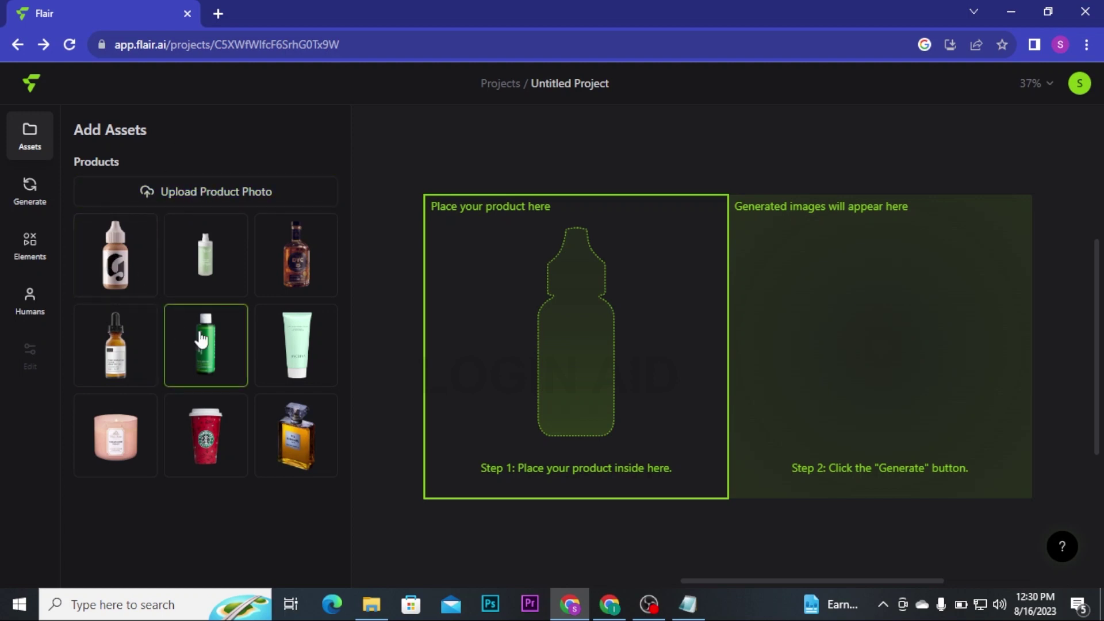
drag(205, 335, 581, 308)
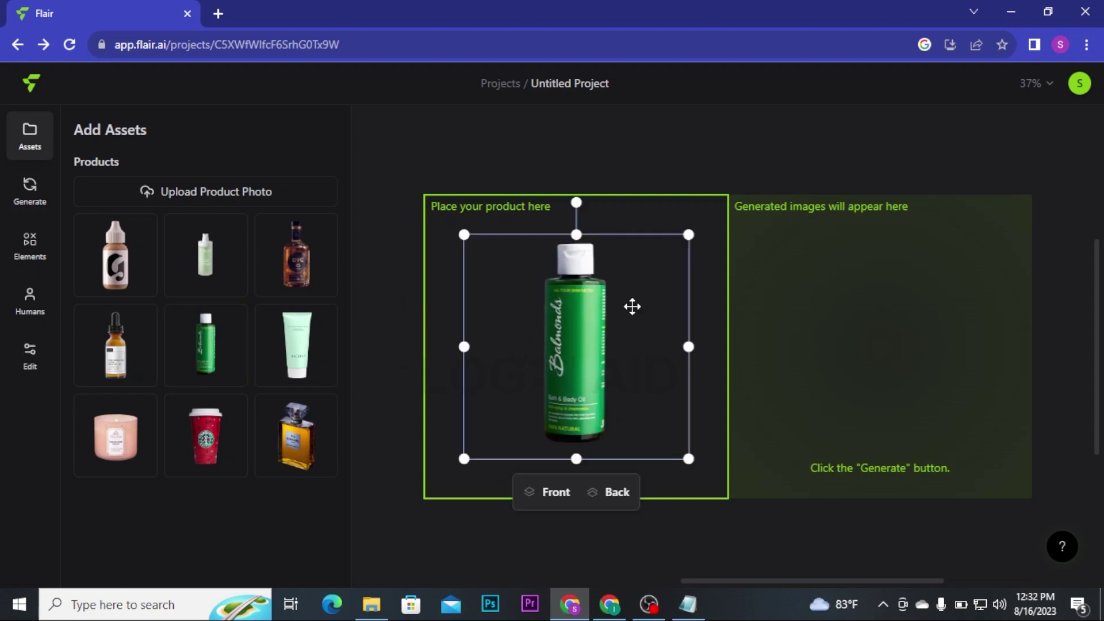
click(615, 288)
mouse_move(609, 299)
mouse_down()
mouse_move(581, 293)
mouse_move(614, 294)
mouse_up()
drag(688, 234, 709, 310)
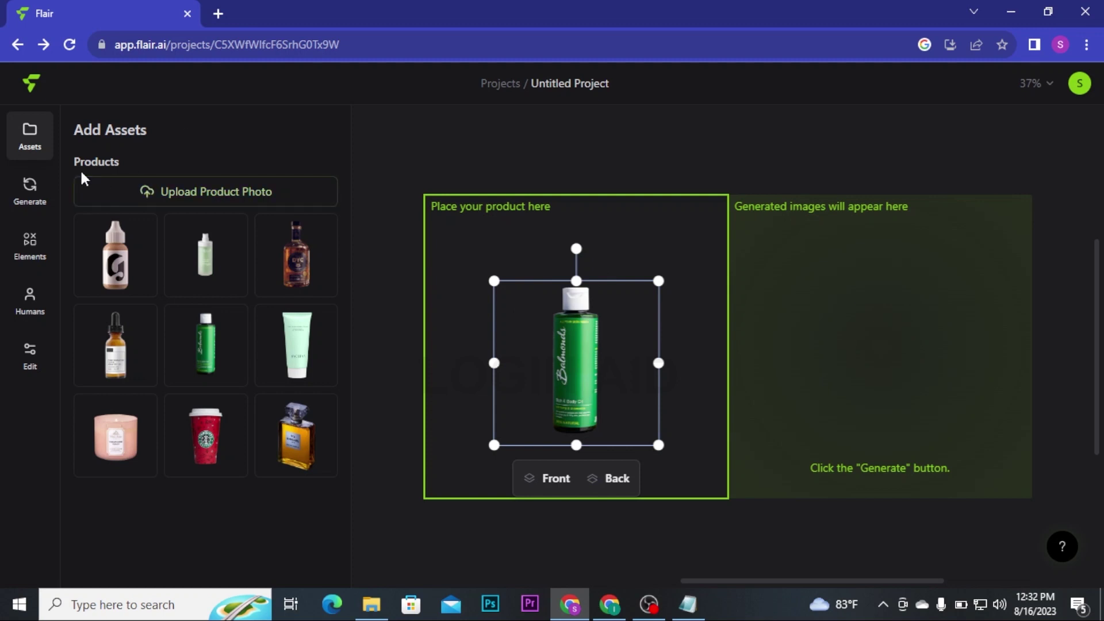
click(30, 187)
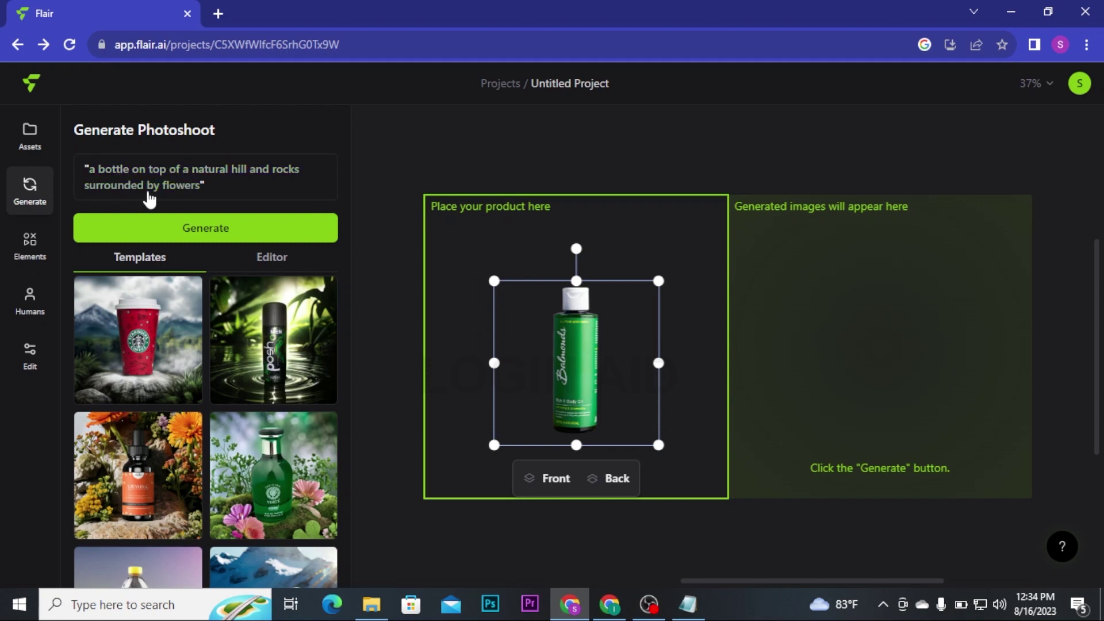
Step: Generate a template photoshoot placing the green bottle on mossy rocks among purple and white flowers
click(194, 229)
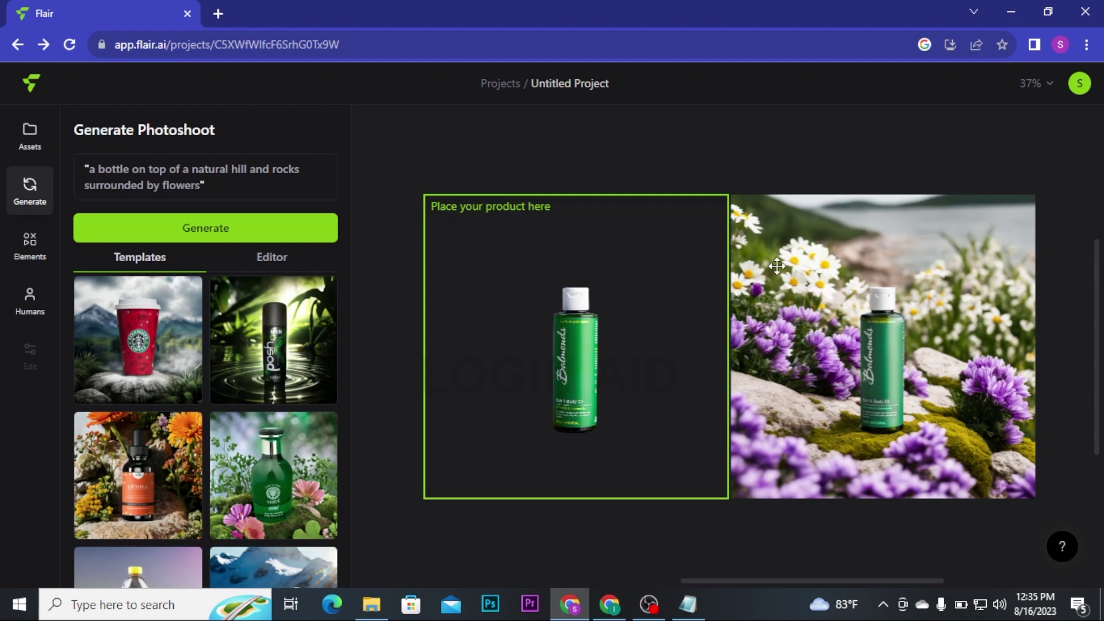
Step: In the editable prompt, set the bottle's placement to 'wet surface'
click(270, 260)
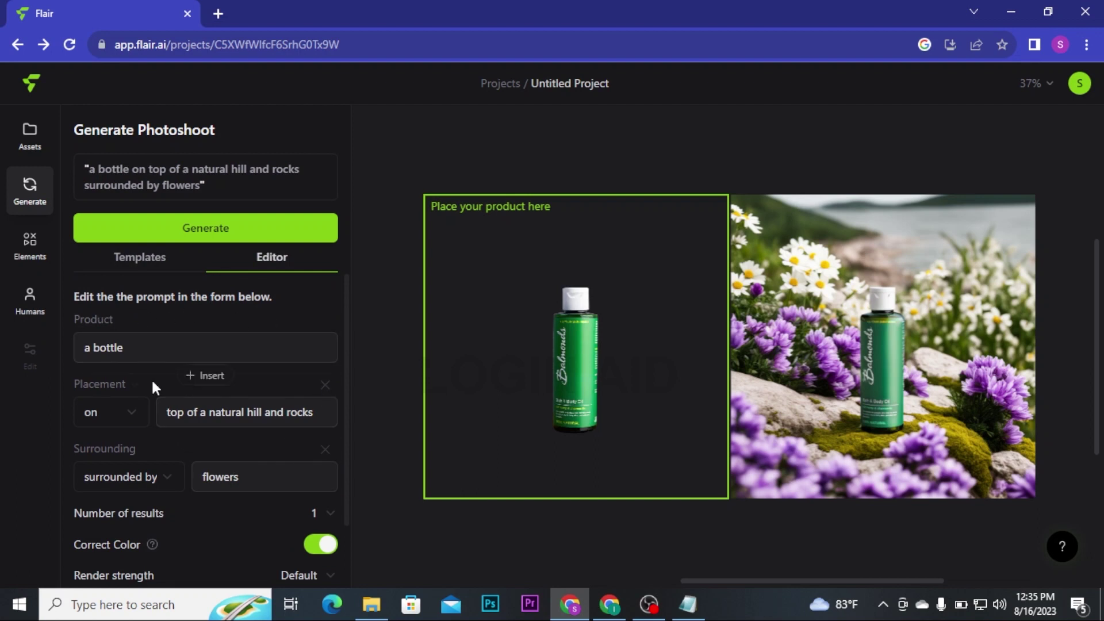
scroll(192, 479, down, 1)
scroll(191, 483, down, 1)
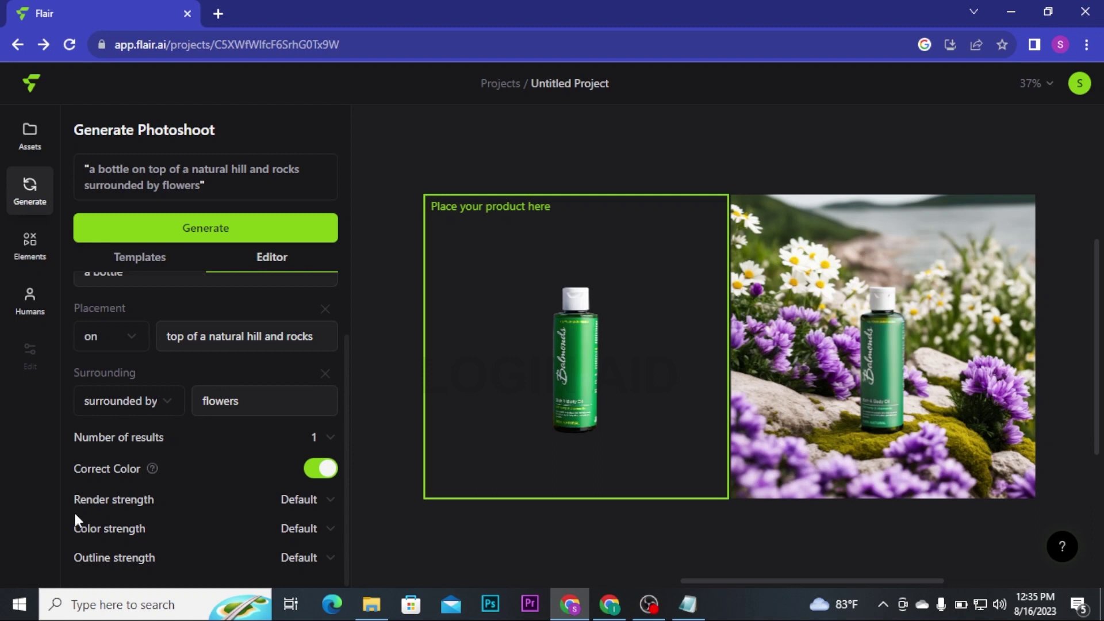
scroll(148, 428, up, 1)
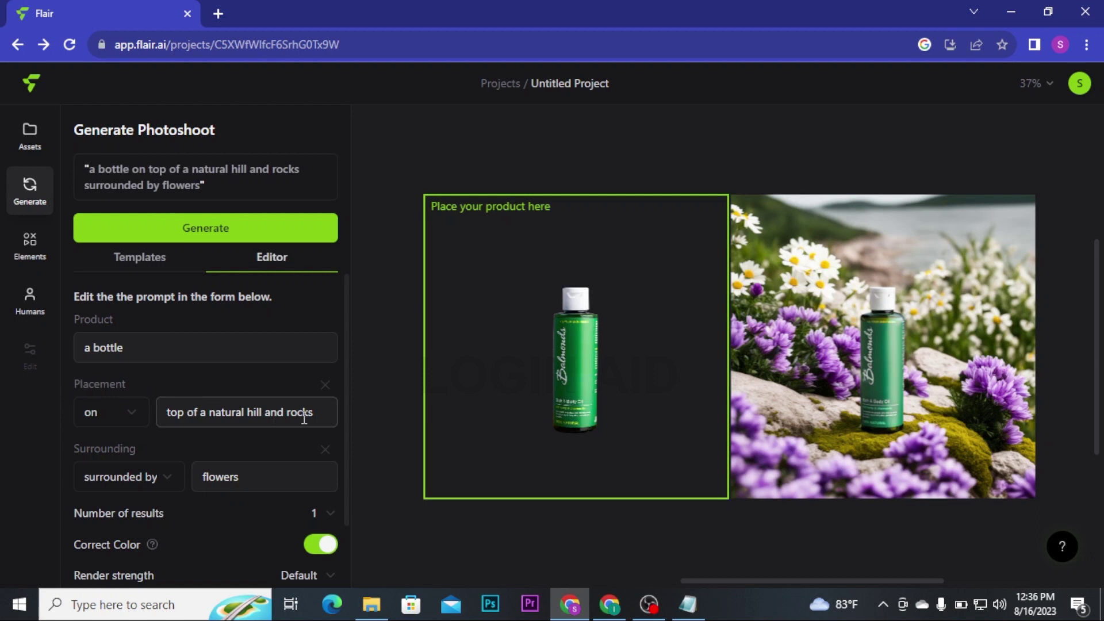
click(325, 416)
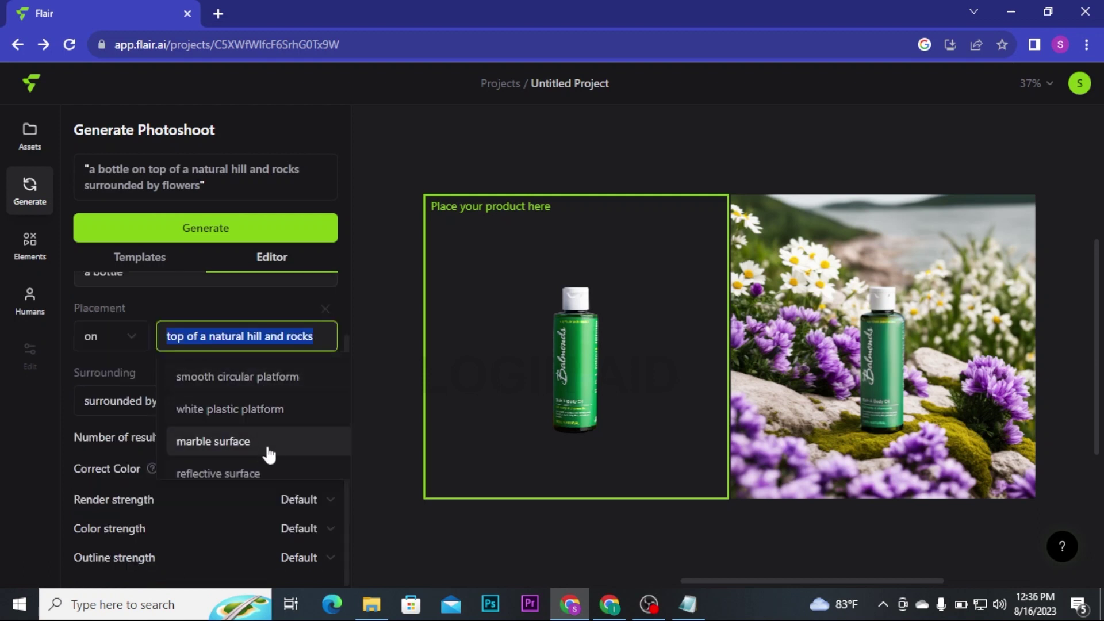
scroll(274, 447, down, 2)
click(272, 441)
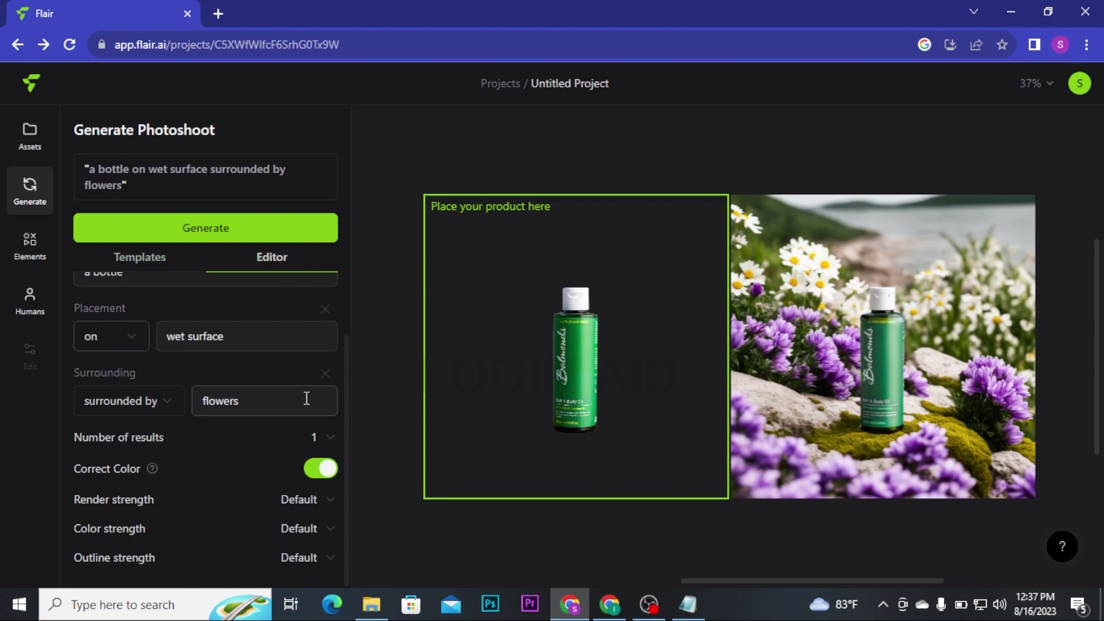
Step: Set the surroundings to 'blossoms' and review the alternatives to 'surrounded by'
click(262, 404)
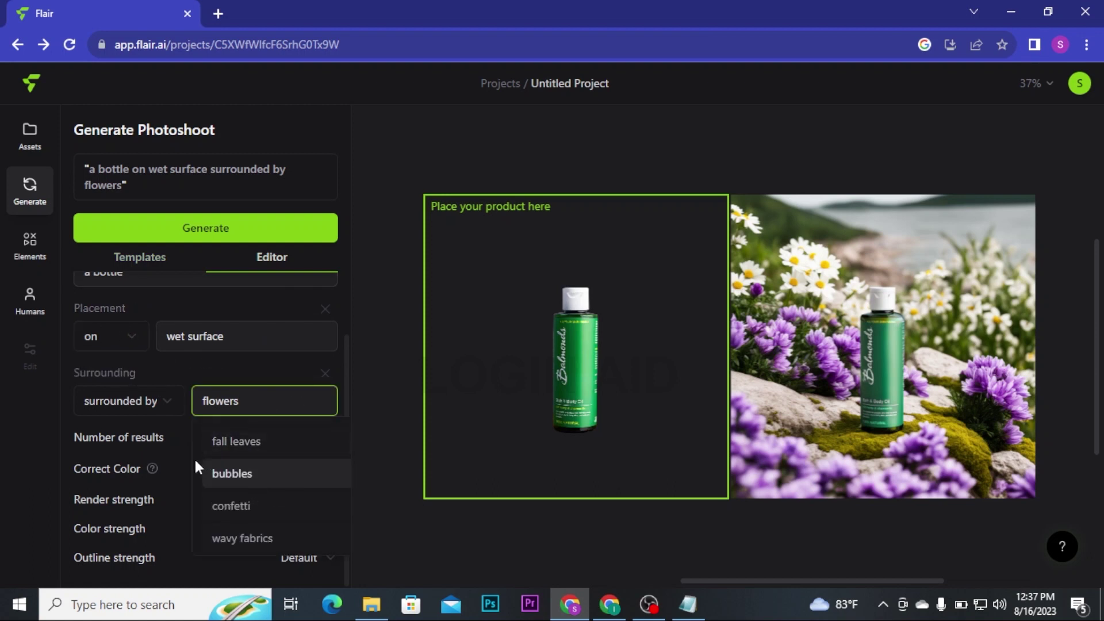
scroll(287, 506, up, 2)
scroll(270, 465, up, 1)
click(230, 435)
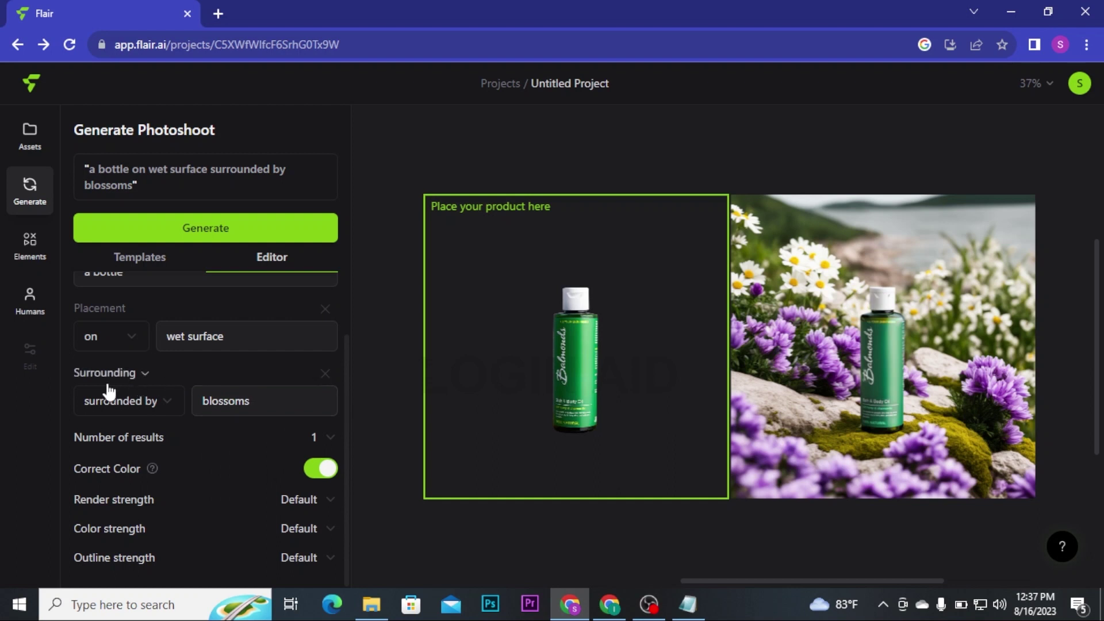
click(132, 402)
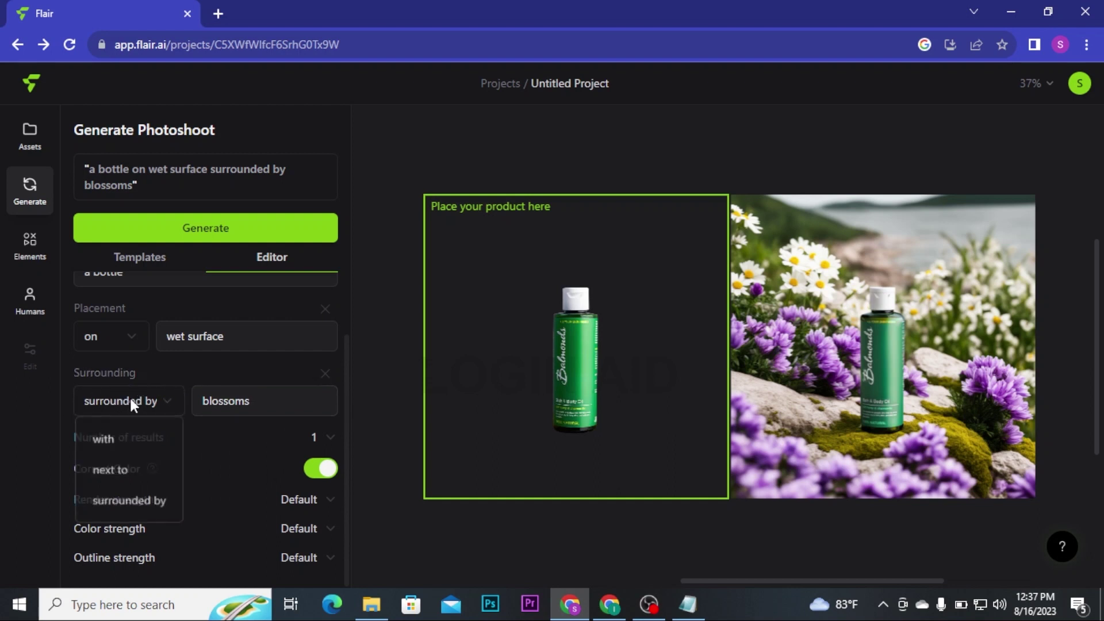
scroll(99, 433, up, 1)
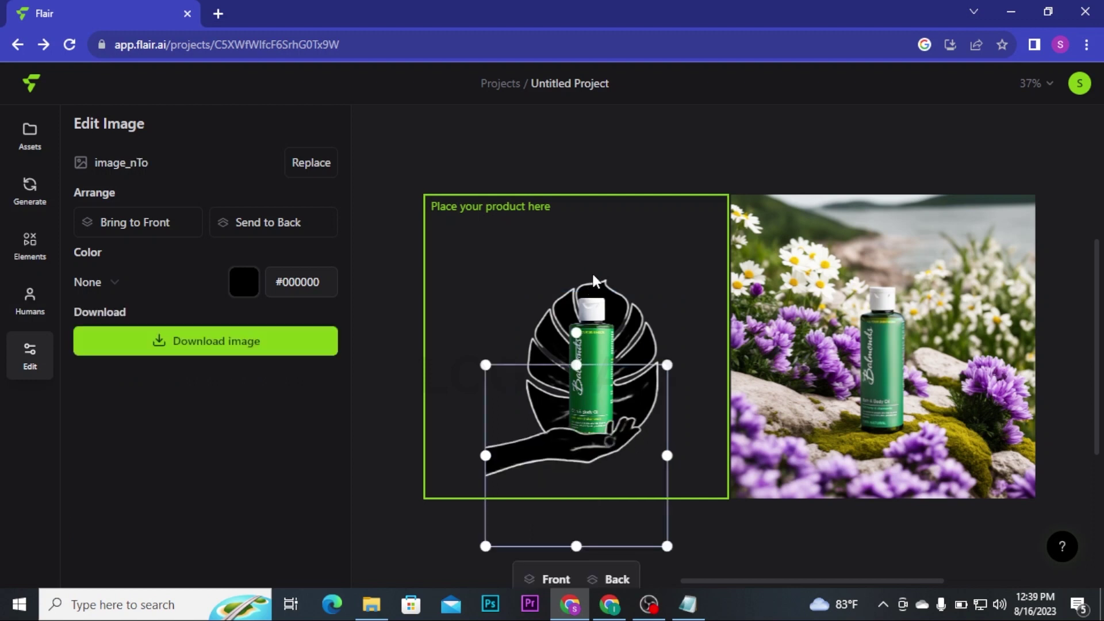
Step: Regenerate from the current prompt, producing the bottle held on a hand among pink blossoms
click(31, 189)
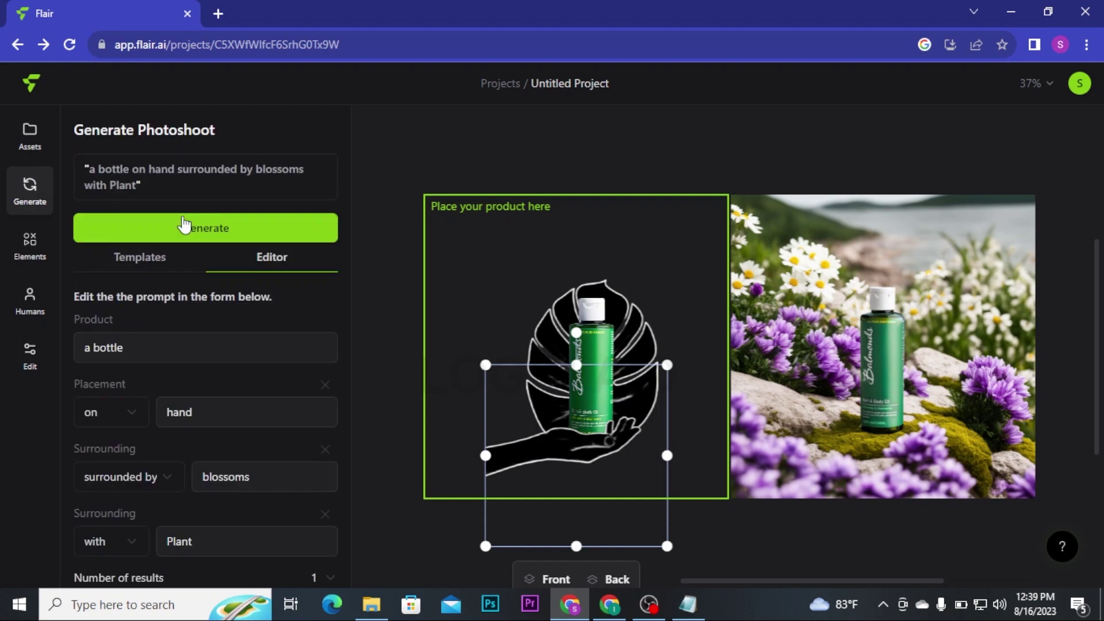
click(184, 225)
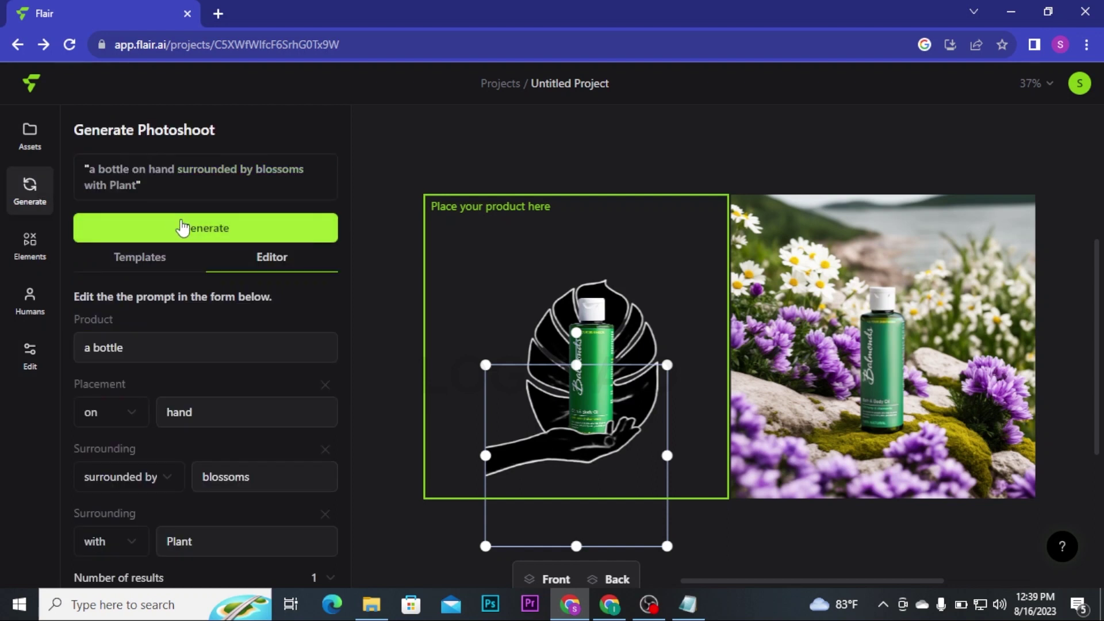
click(182, 228)
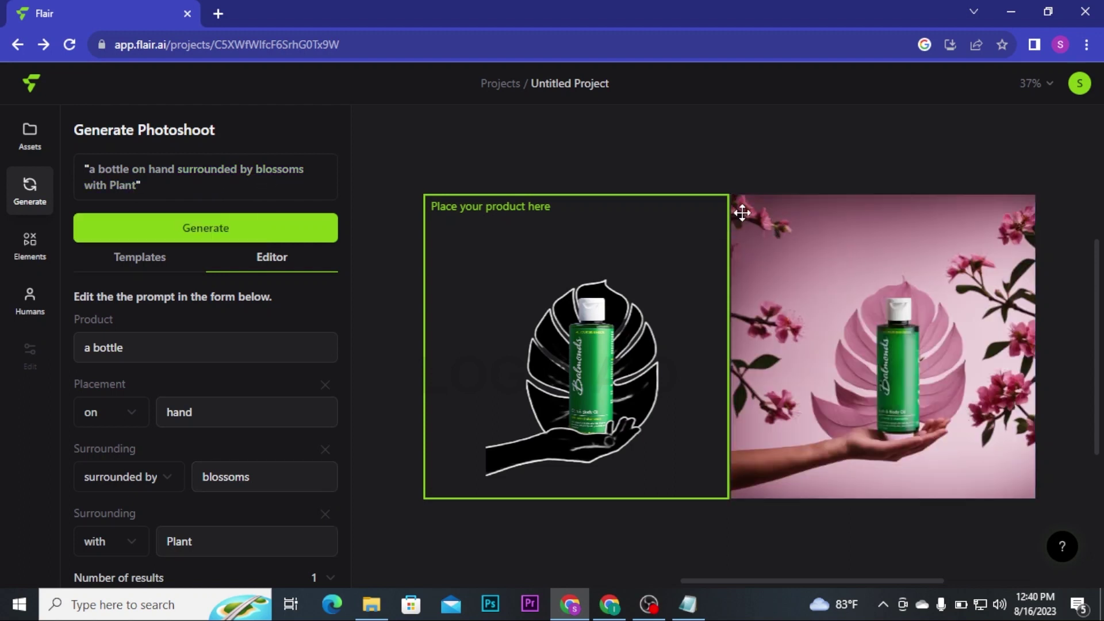
click(592, 345)
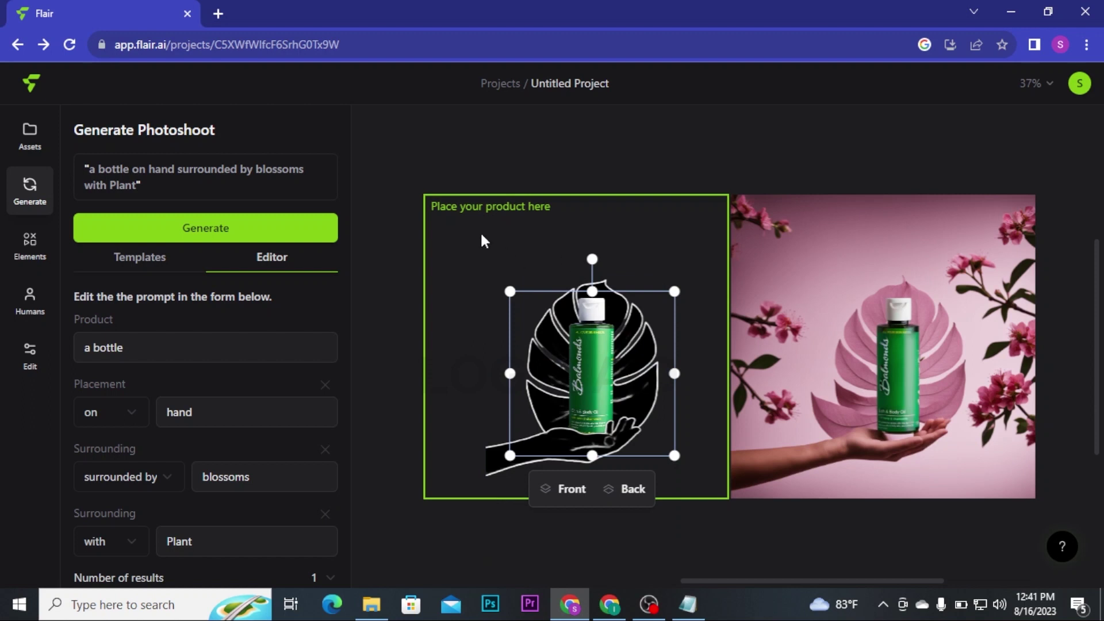
Step: Delete the bottle, leaf and hand elements and the generated pink blossom photo
click(479, 208)
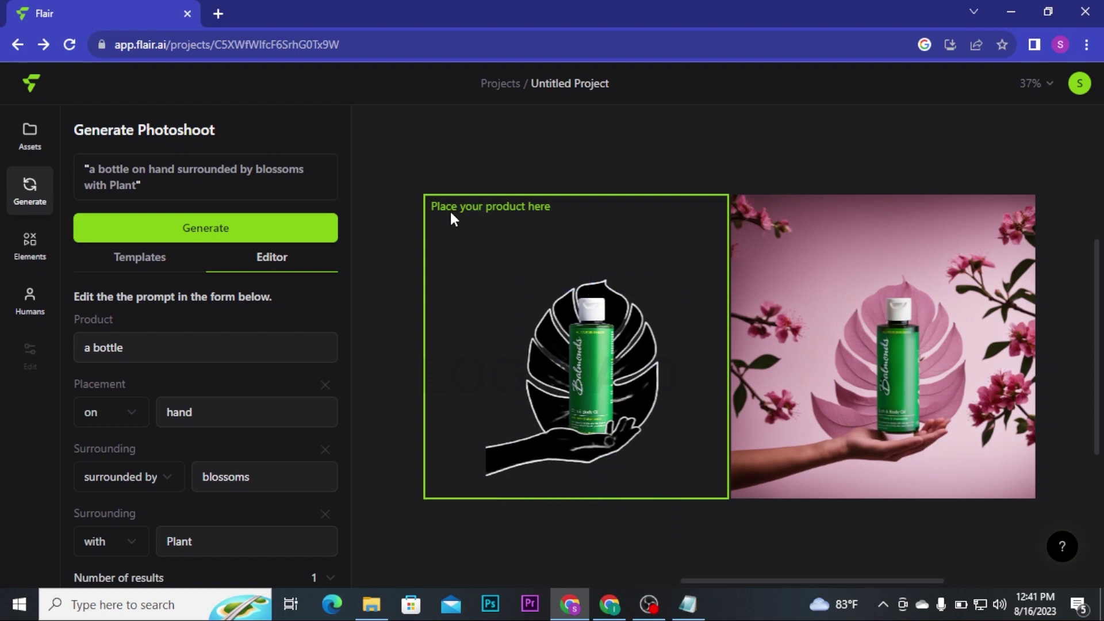
drag(450, 210, 723, 467)
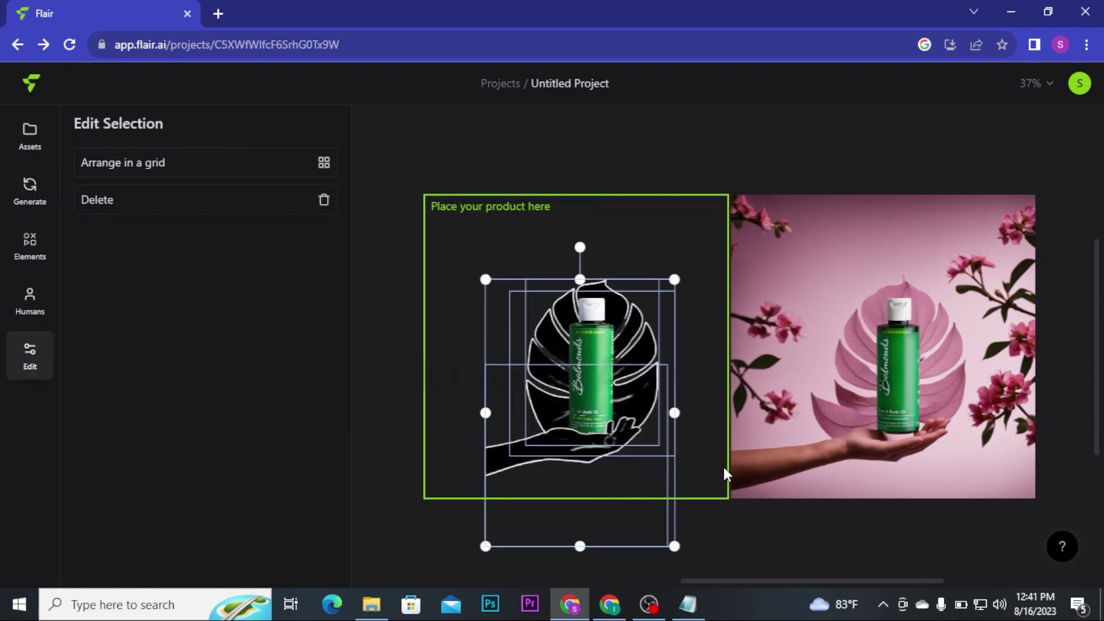
key(Delete)
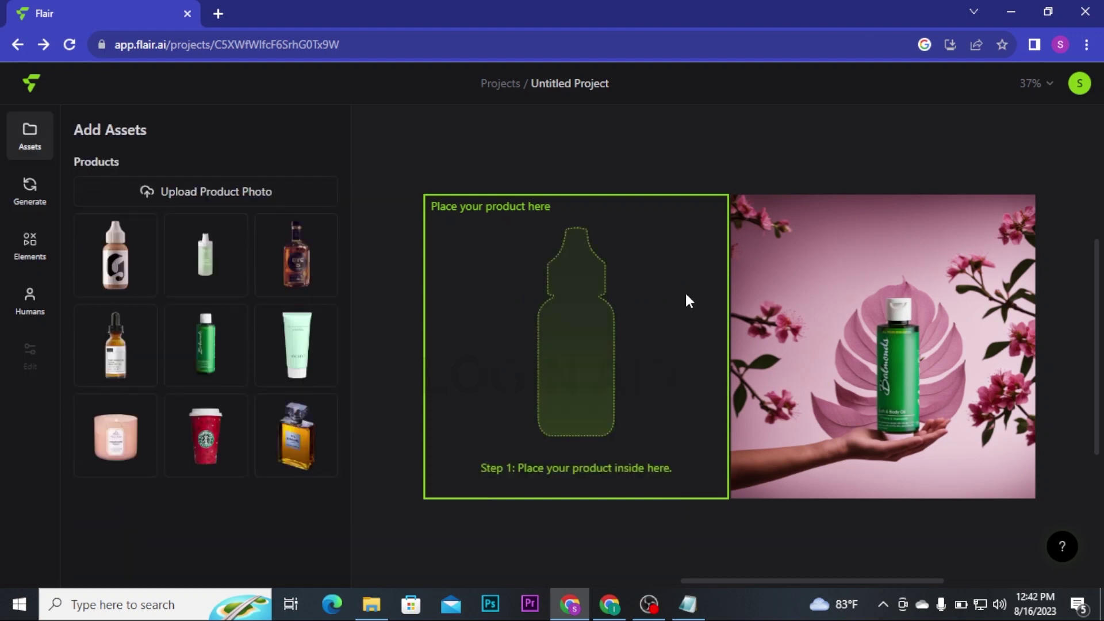
click(914, 291)
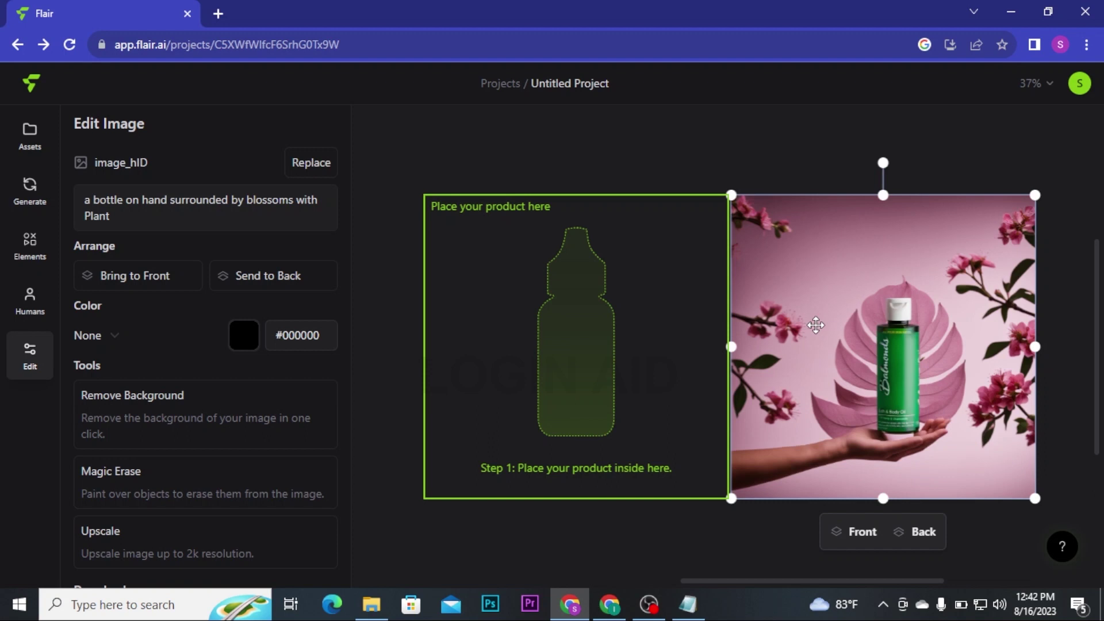
key(Delete)
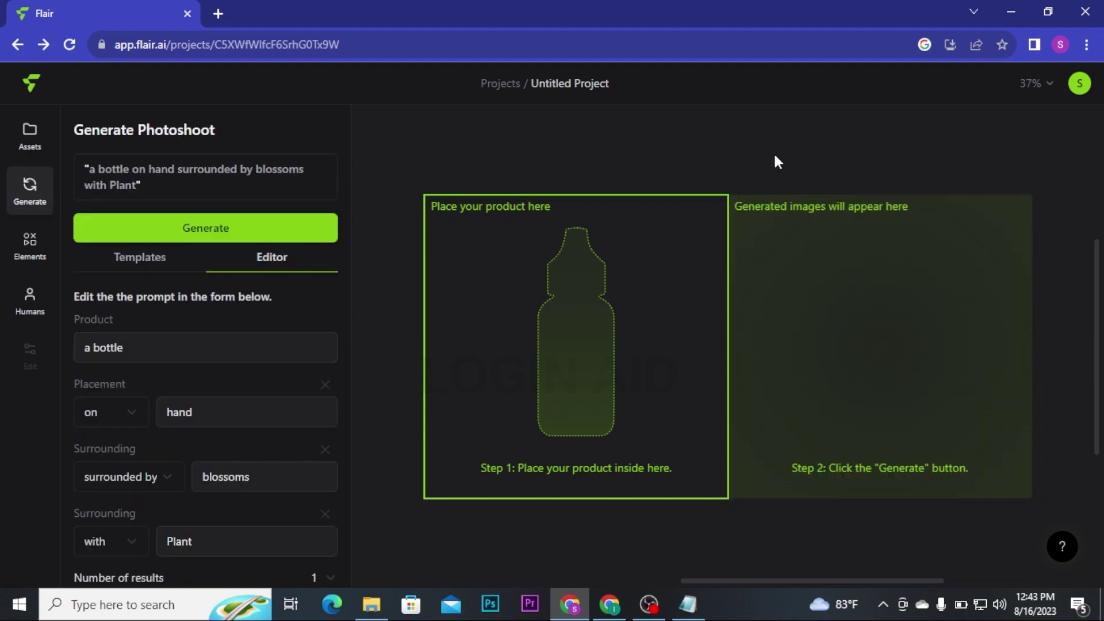
click(30, 137)
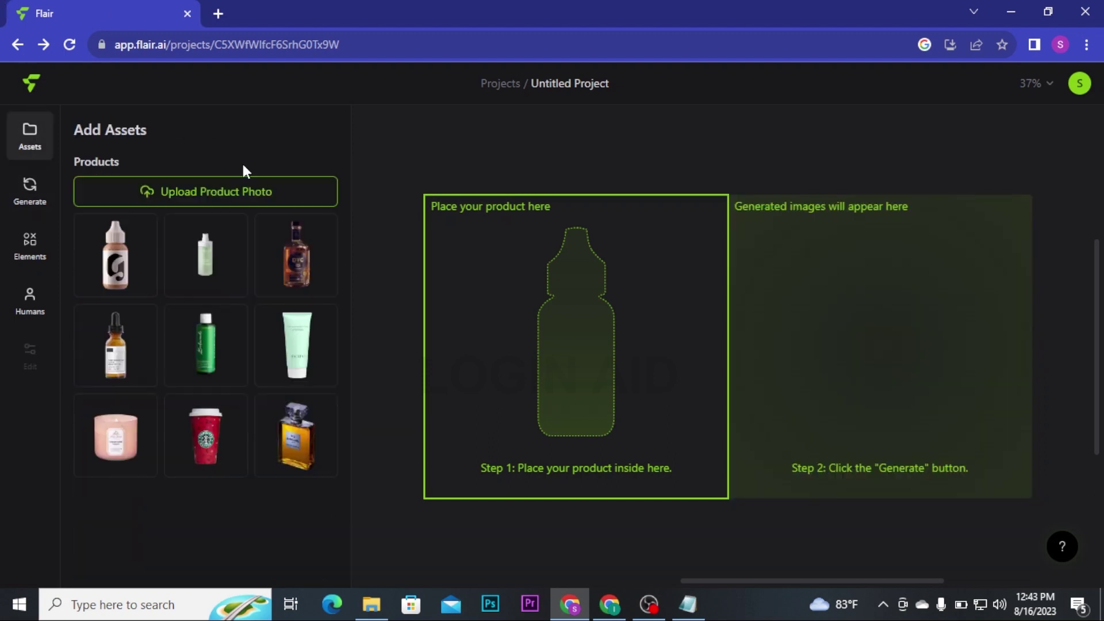
Step: Upload perfume-2142817_1280, remove its background, and add the bottle to the product frame
click(221, 195)
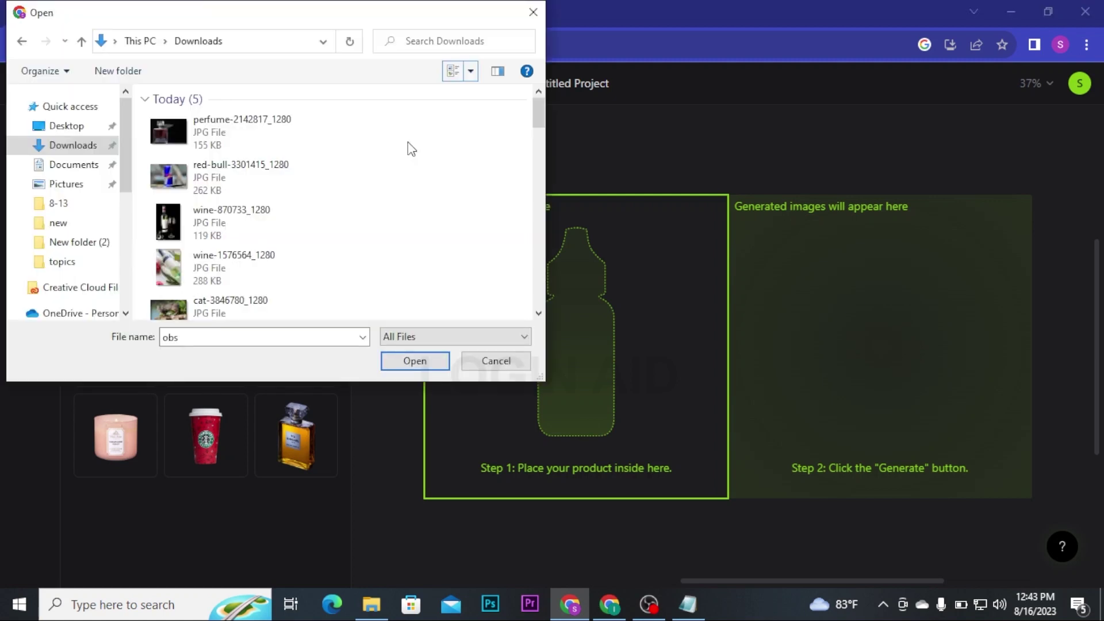
click(303, 136)
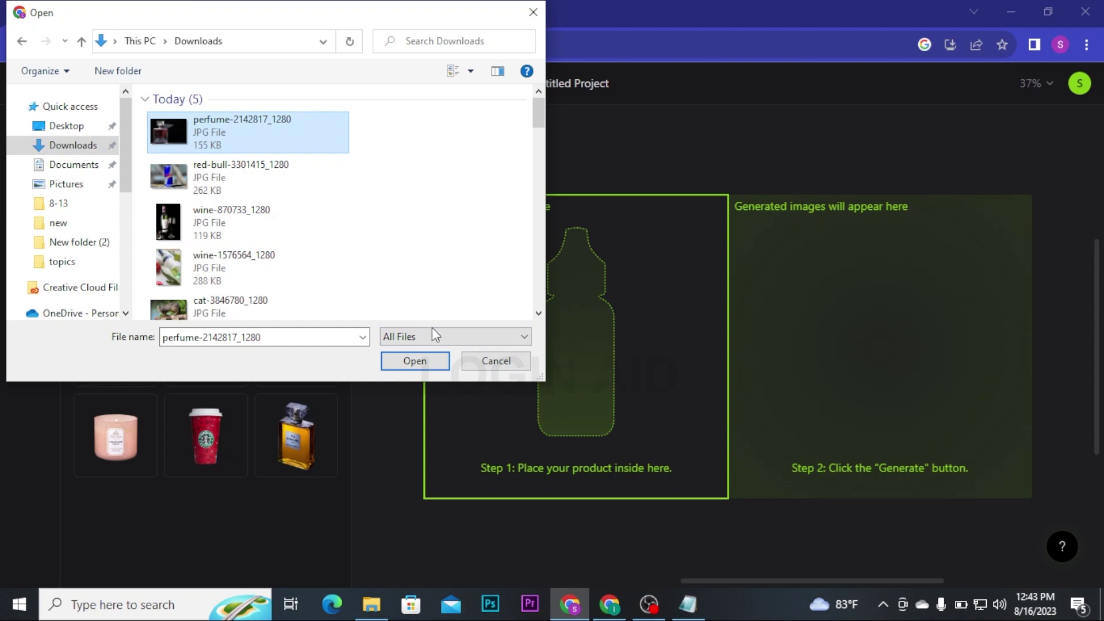
click(423, 361)
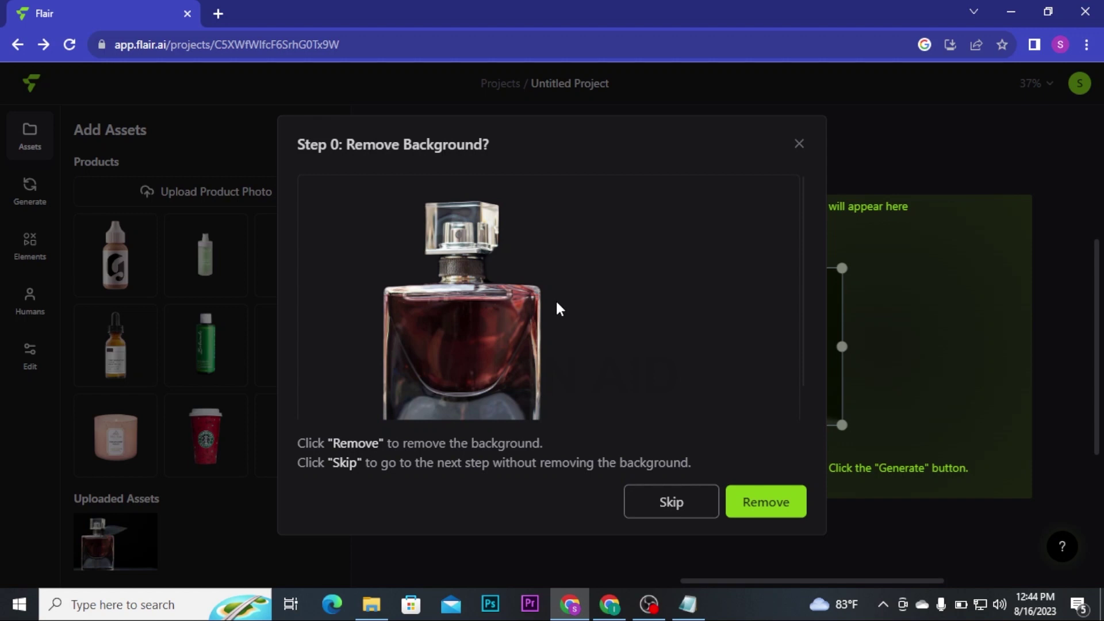
click(761, 503)
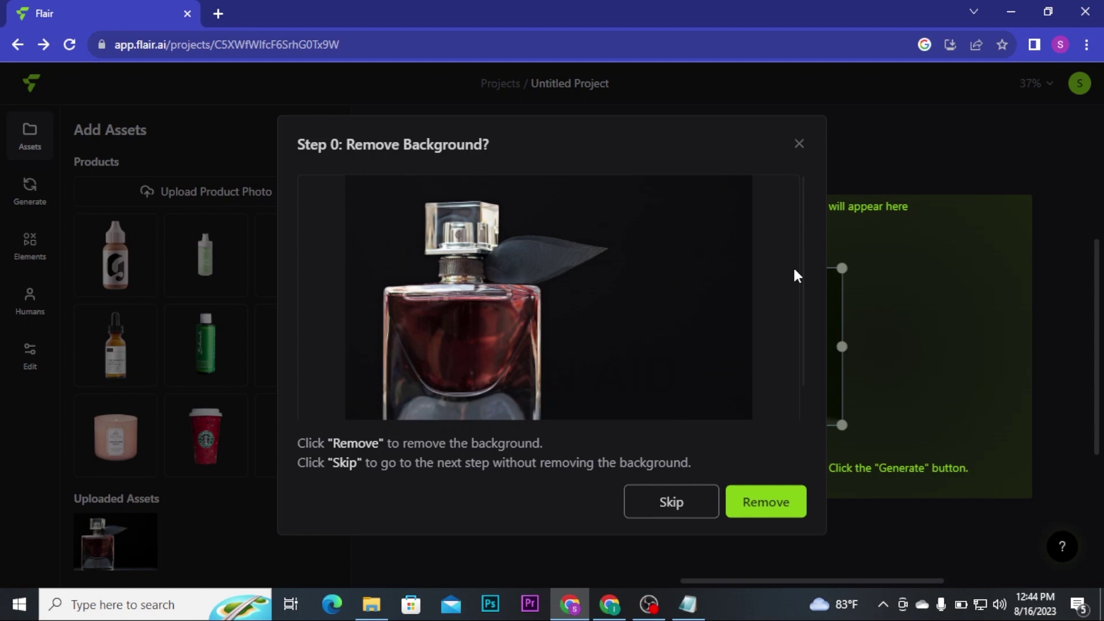
click(791, 501)
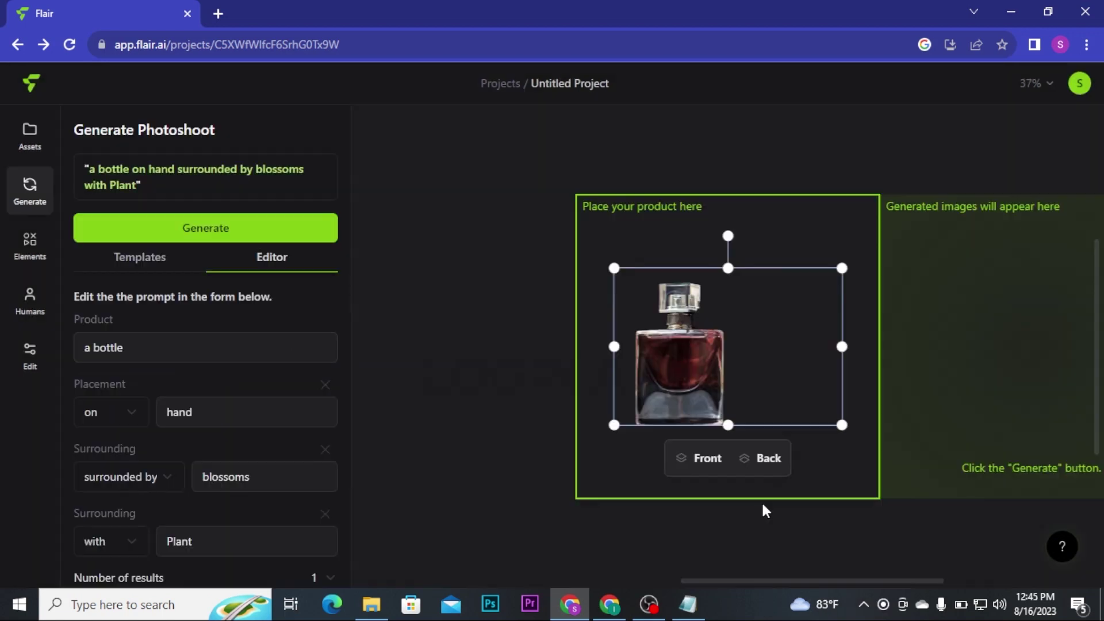
click(762, 504)
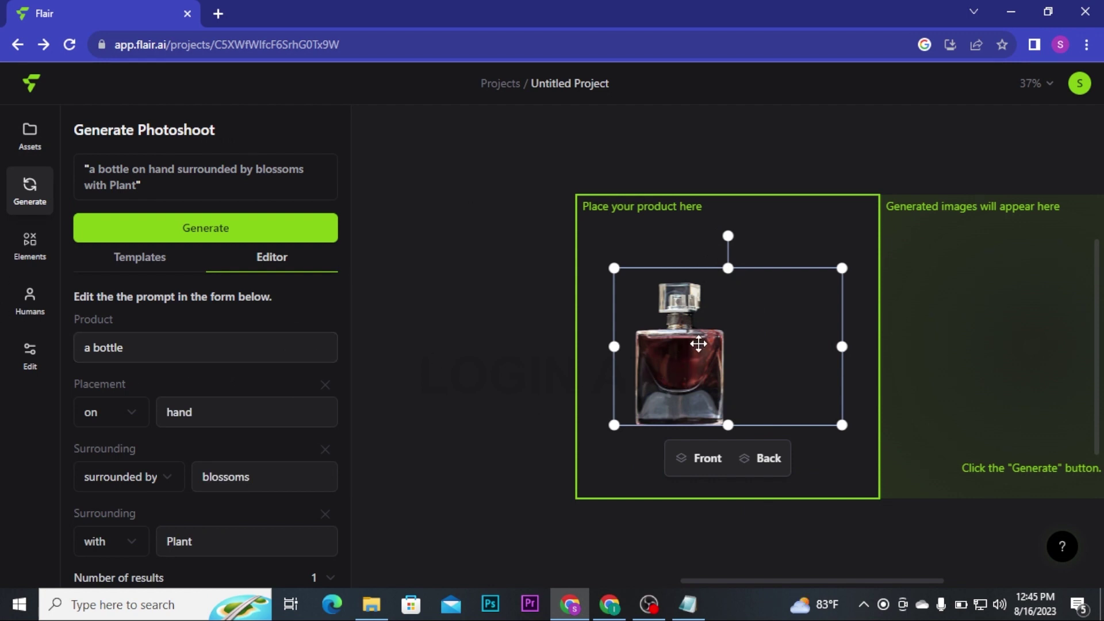
Step: Nudge the perfume bottle right and apply the 'bottle surrounded by falling flower petals' template
drag(698, 344, 739, 351)
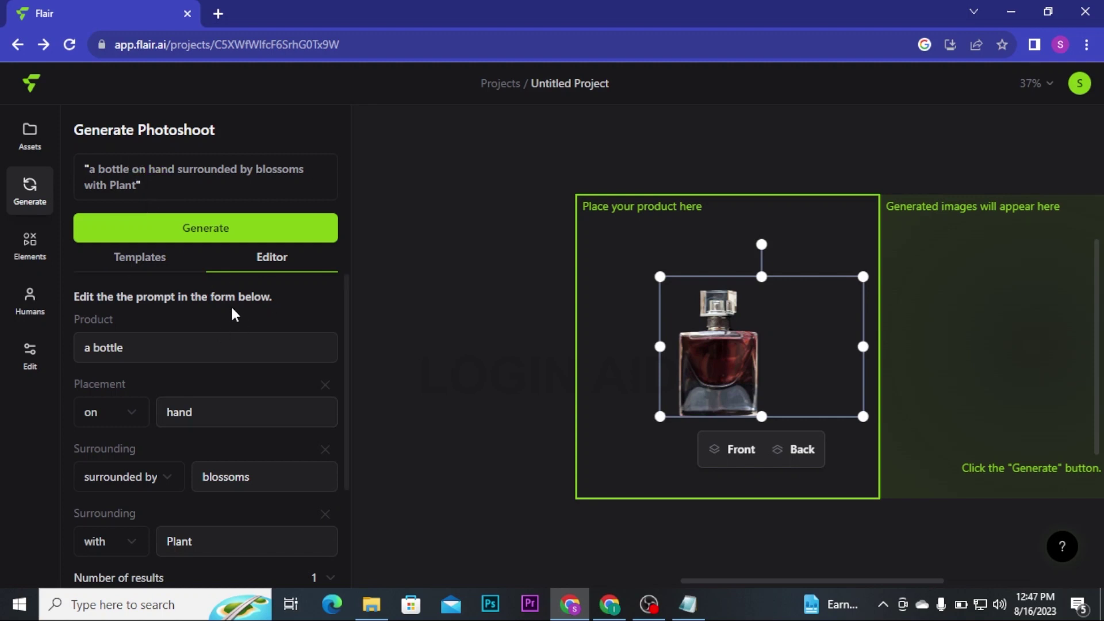
click(127, 263)
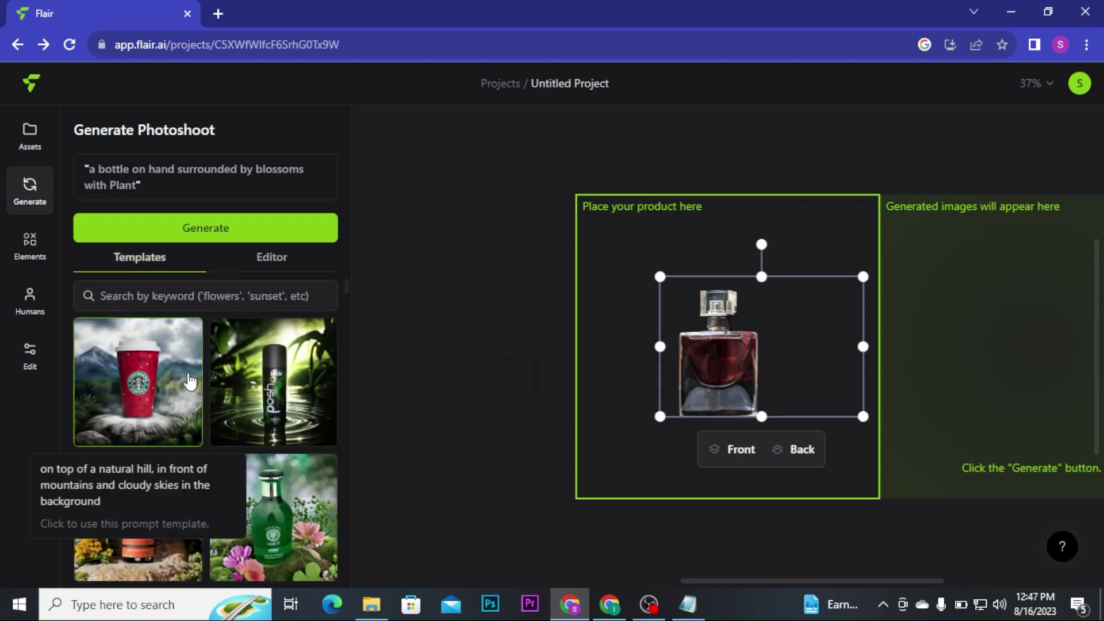
click(144, 484)
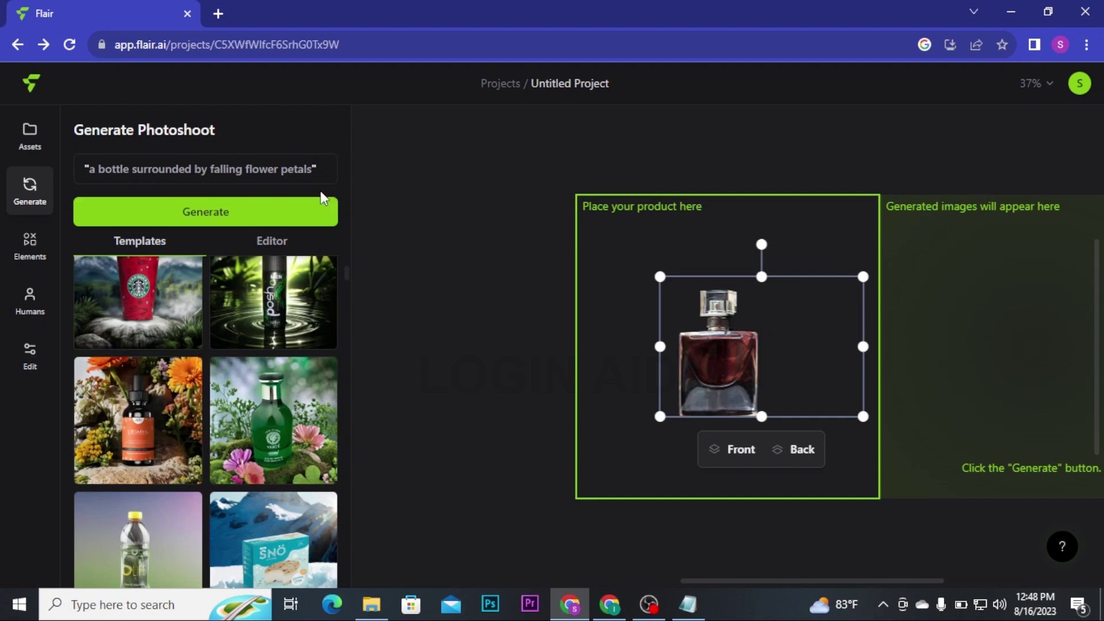
Step: Select the generated perfume-on-marble daisy photo from the Editor and open its editing options
click(259, 241)
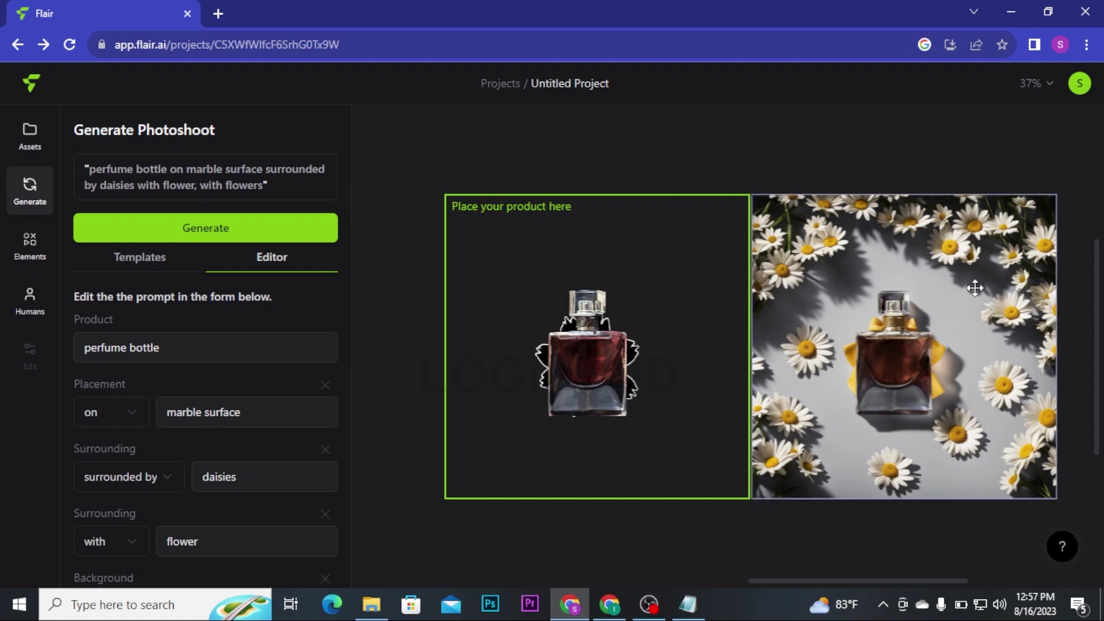
scroll(974, 288, down, 2)
click(865, 205)
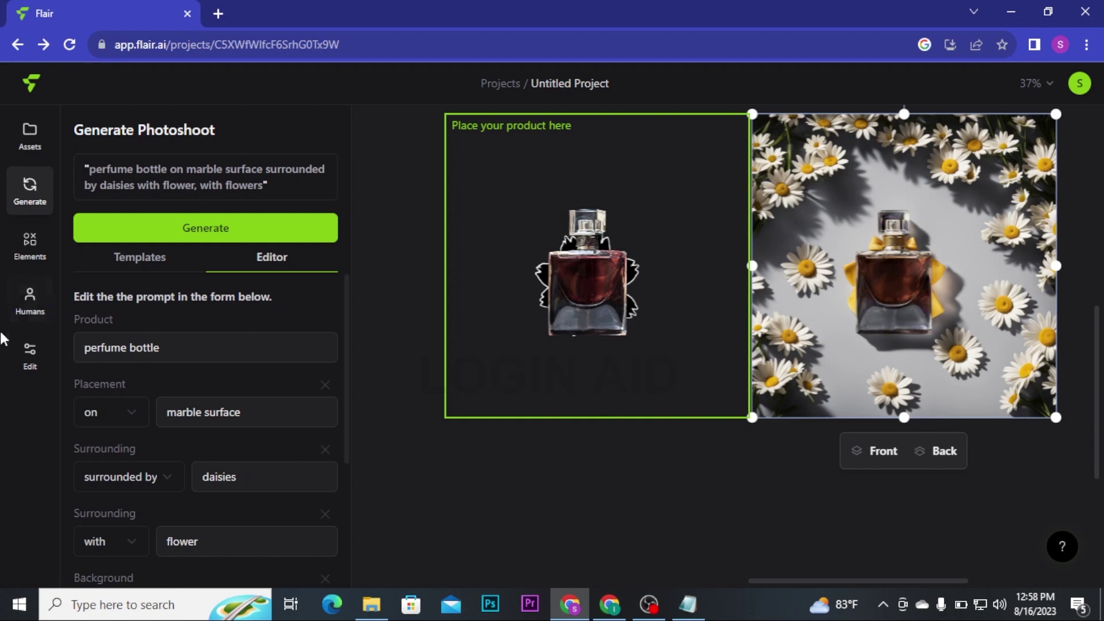
click(19, 359)
scroll(190, 365, down, 1)
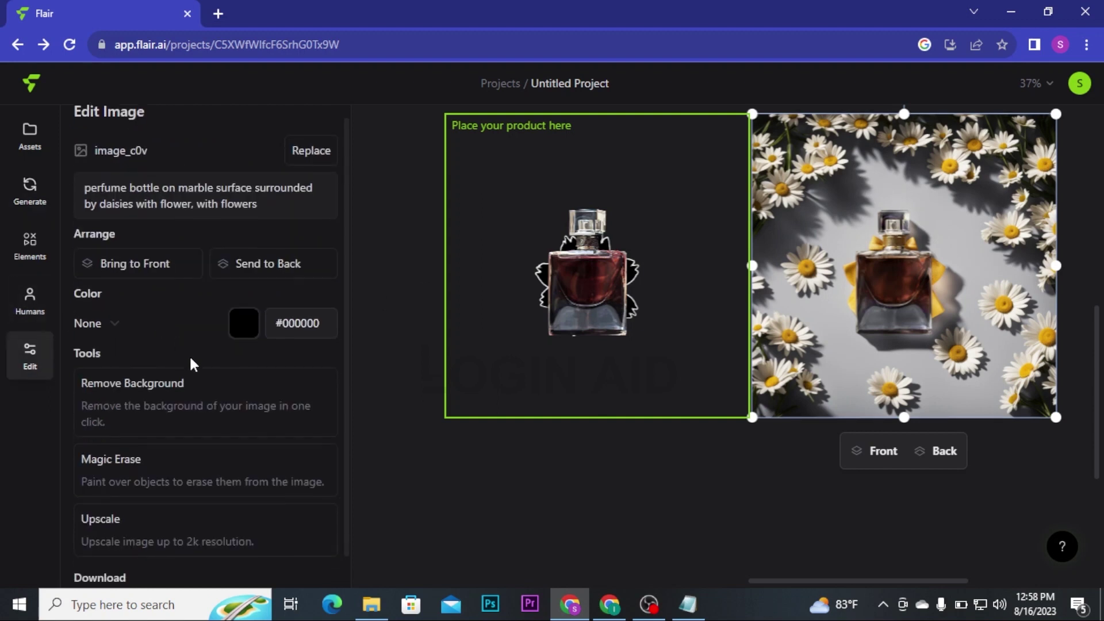